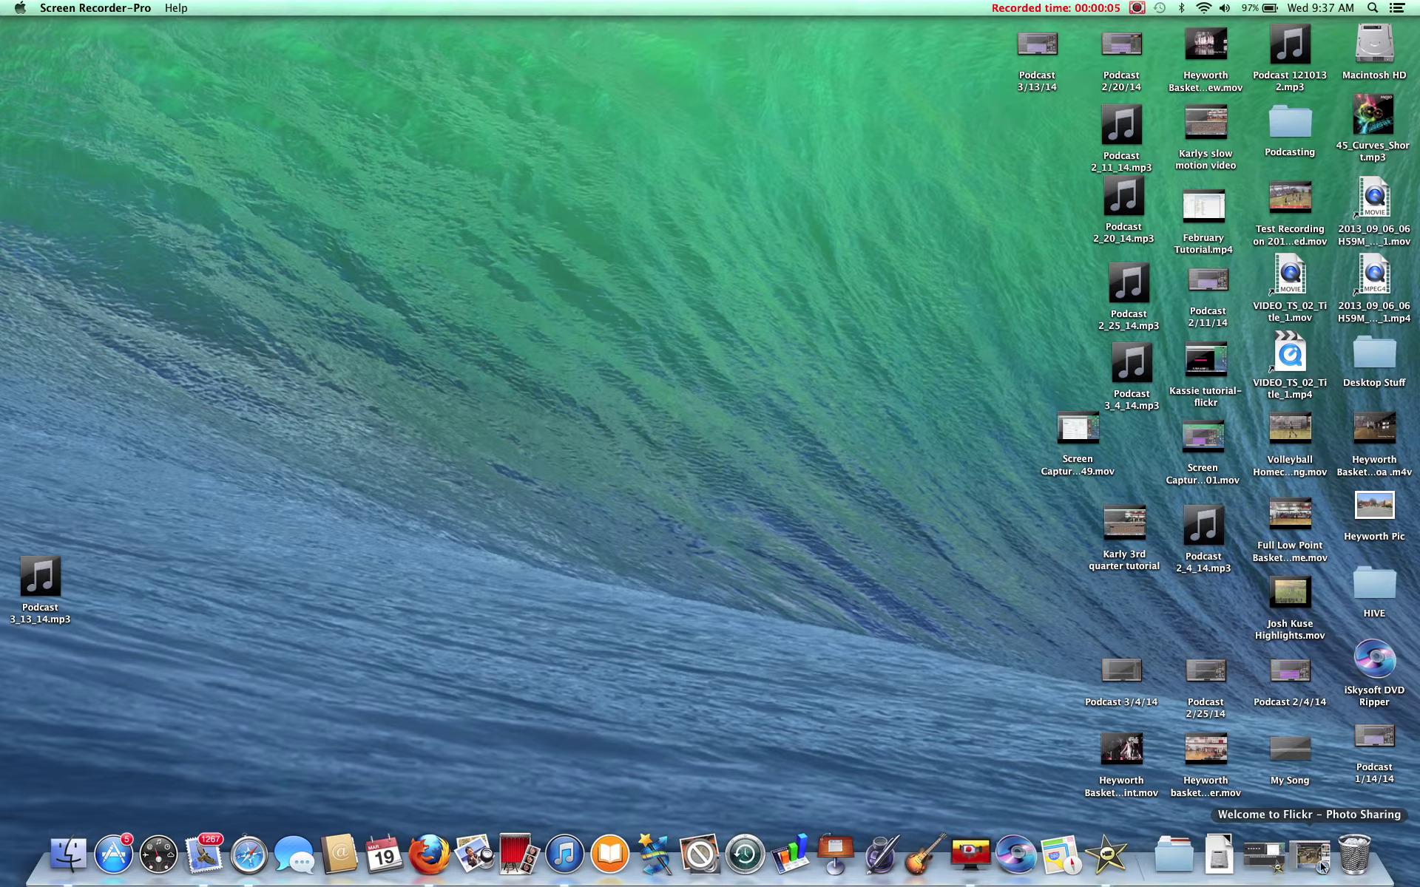
# Step: Restore Safari and show the Flickr Sets page listing the seven existing sets
pyautogui.click(1320, 867)
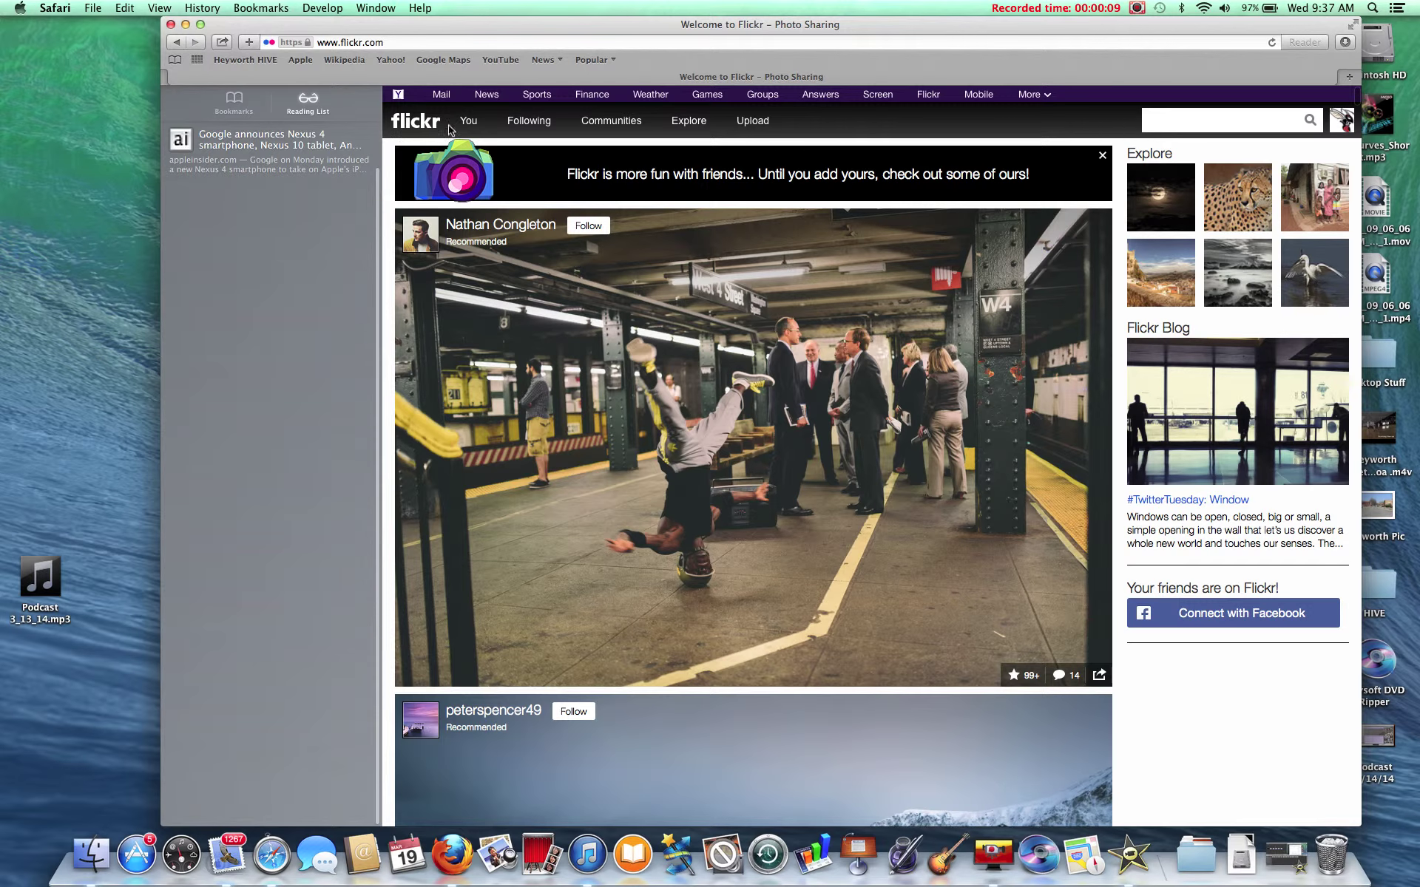
pyautogui.moveTo(468, 119)
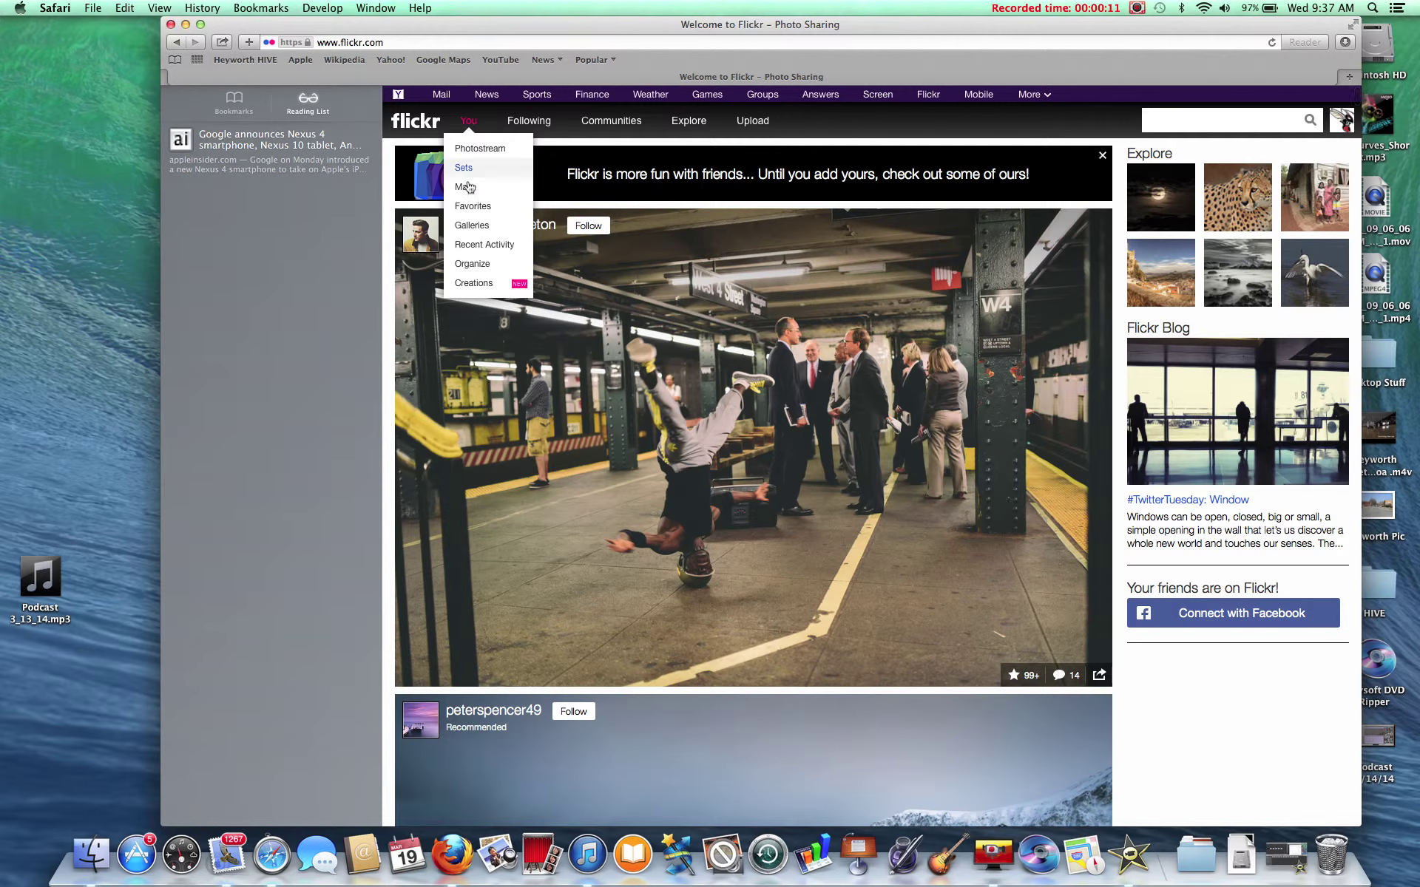
pyautogui.click(477, 171)
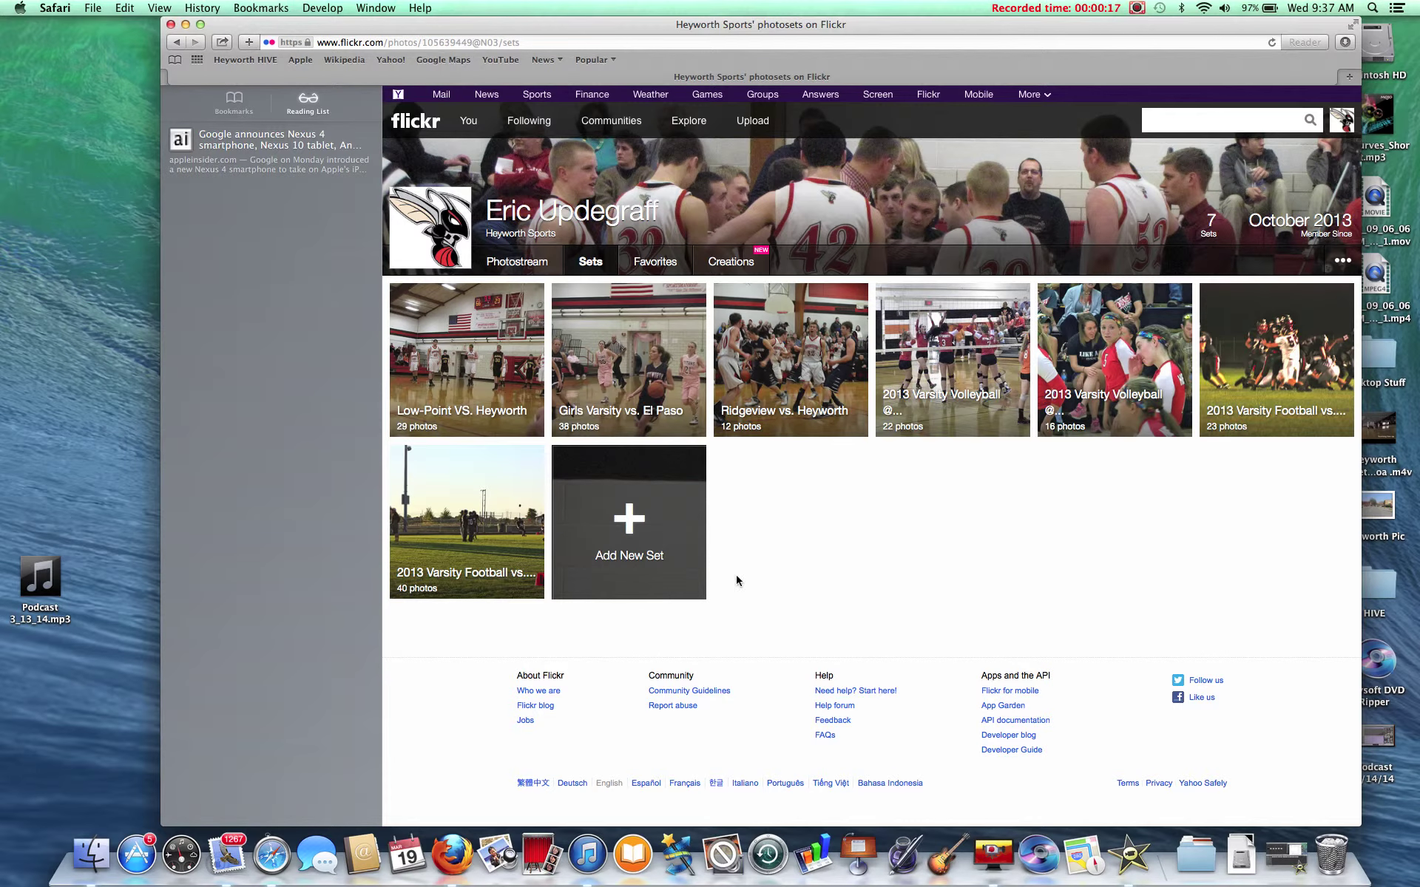
# Step: Create a new photo set from the Add New Set tile on the Sets page
pyautogui.click(635, 521)
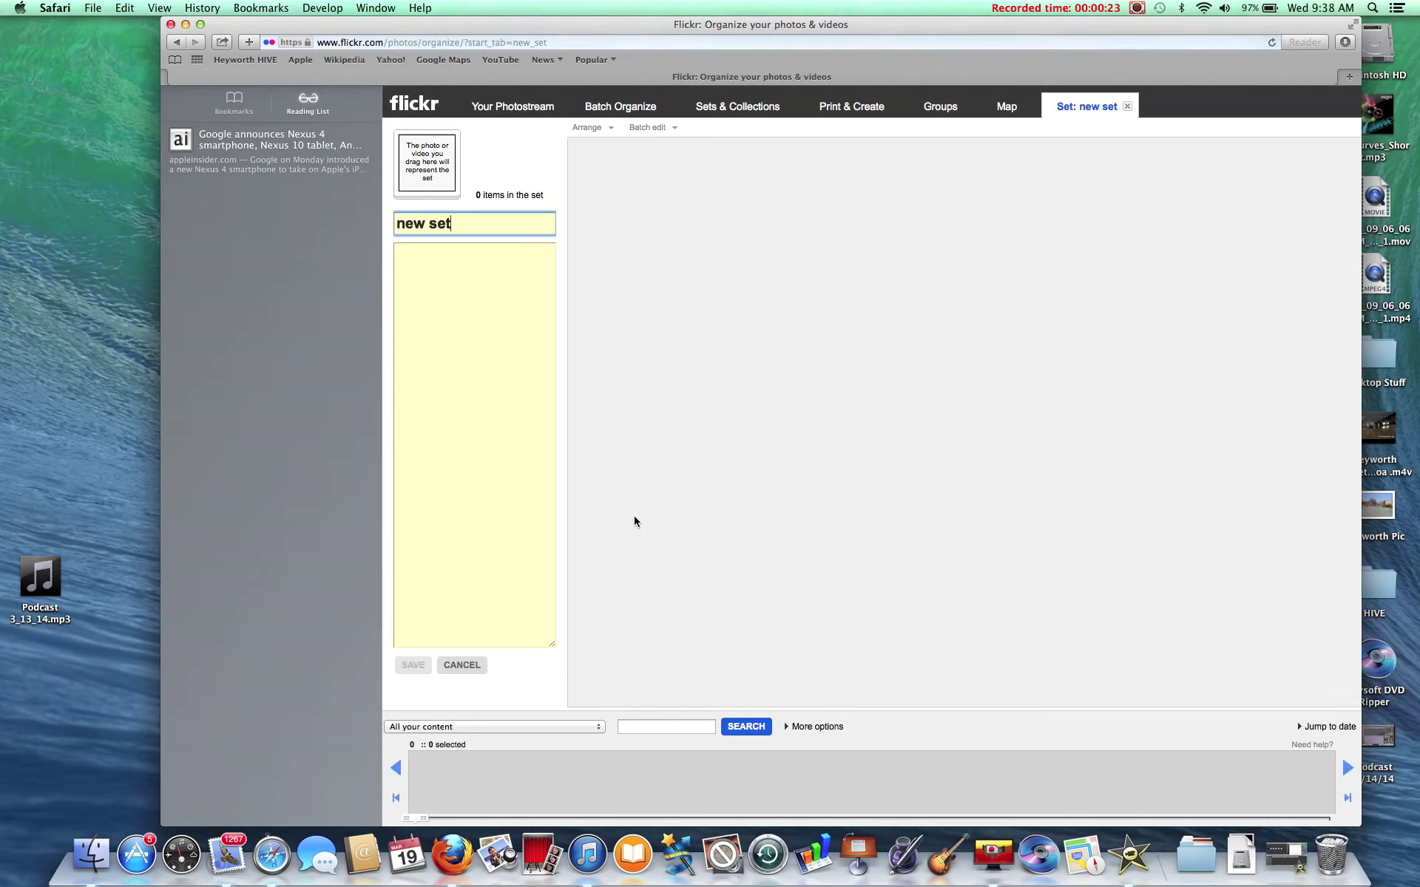
# Step: Replace the default 'new set' title with 'Basket Ball'
pyautogui.press('BackSpace')
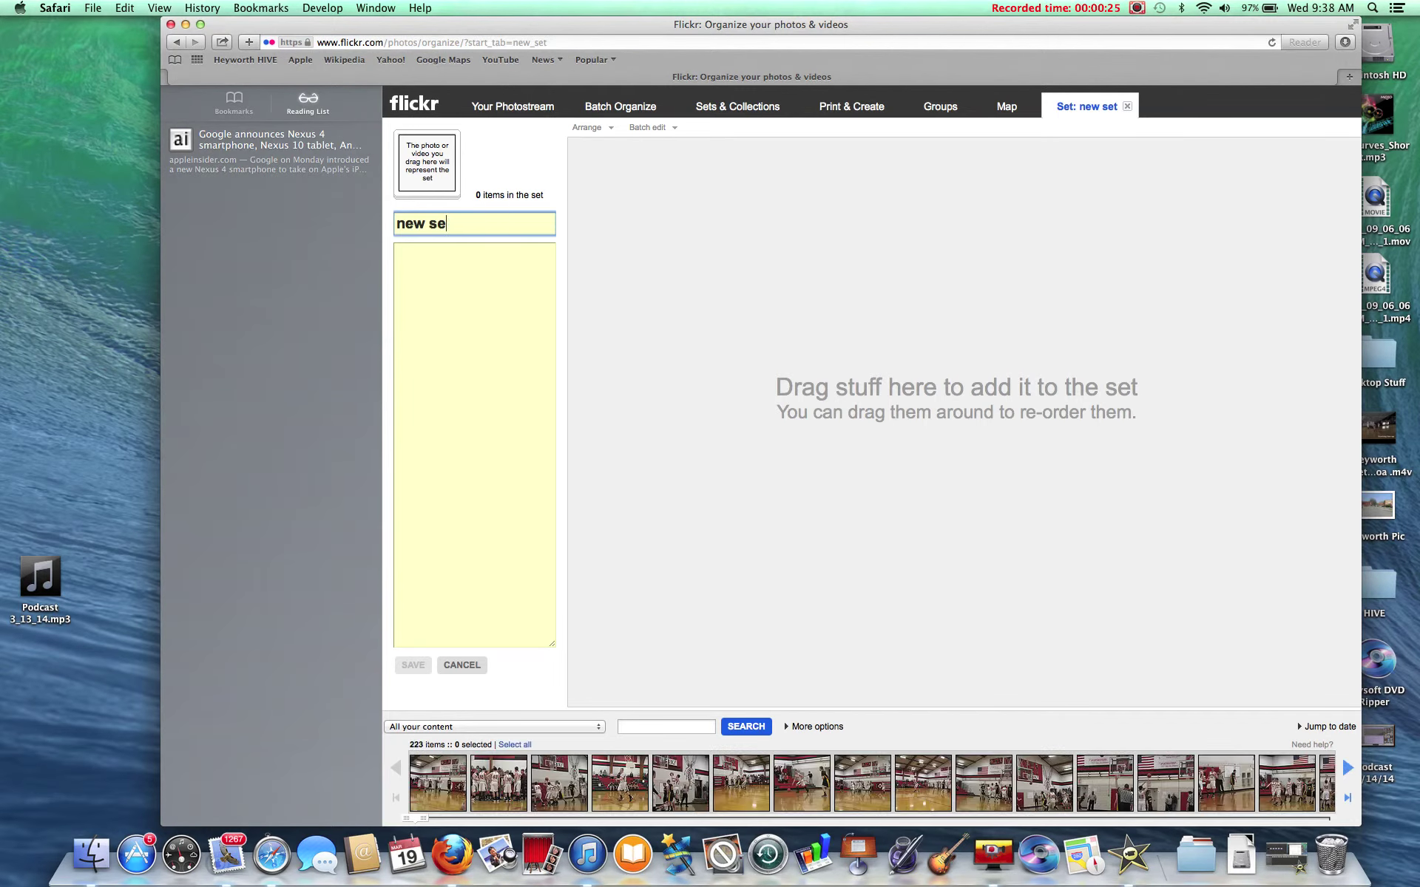
pyautogui.press('BackSpace')
pyautogui.press('BackSpace')
pyautogui.press('BackSpace')
pyautogui.write('Bas')
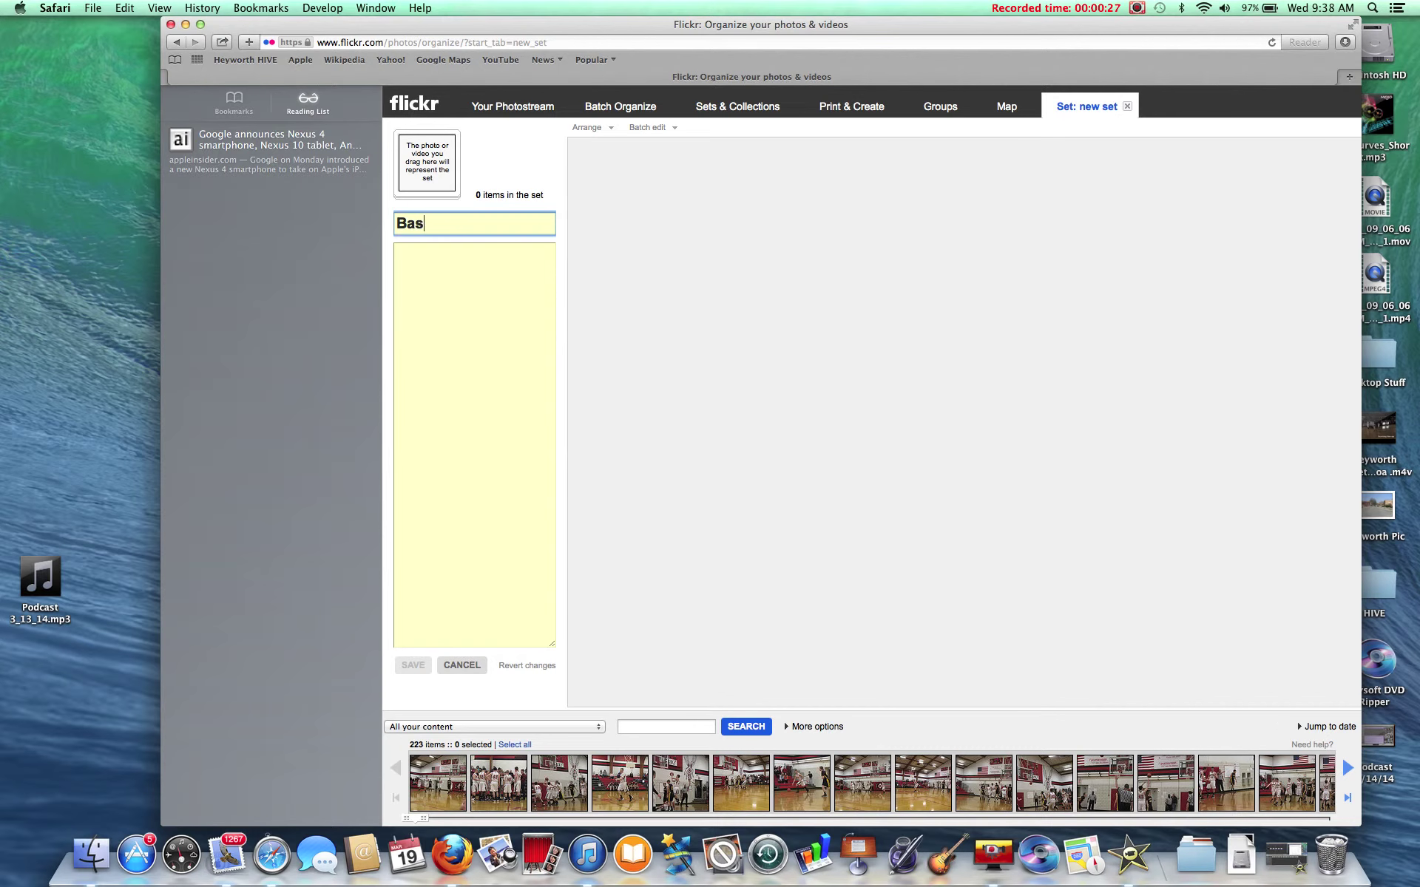
pyautogui.write('ket Ball')
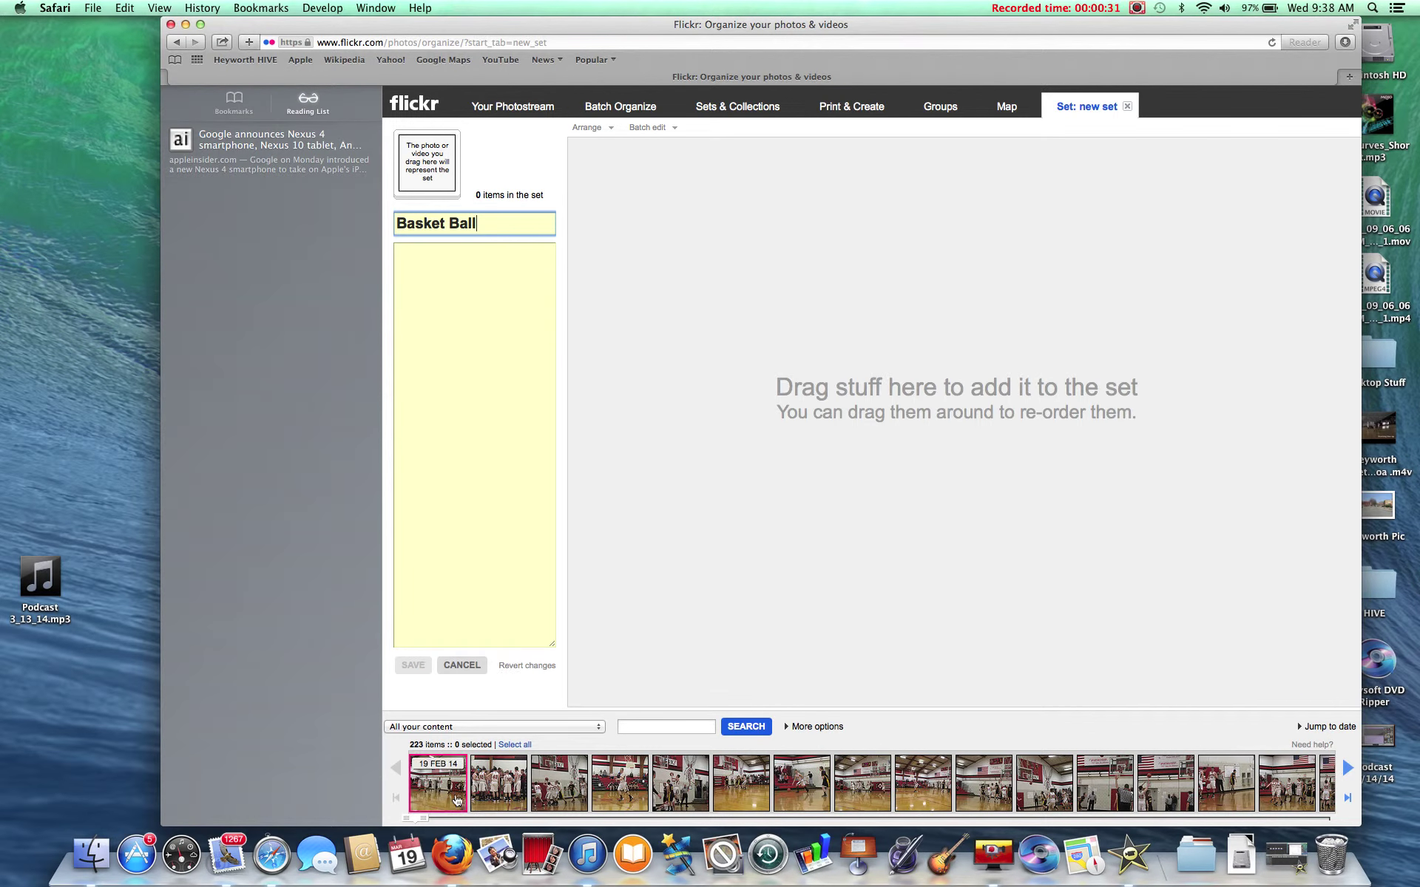
# Step: Drag the first five basketball photos from the filmstrip into the set, giving 5 items
pyautogui.moveTo(455, 800); pyautogui.dragTo(737, 502)
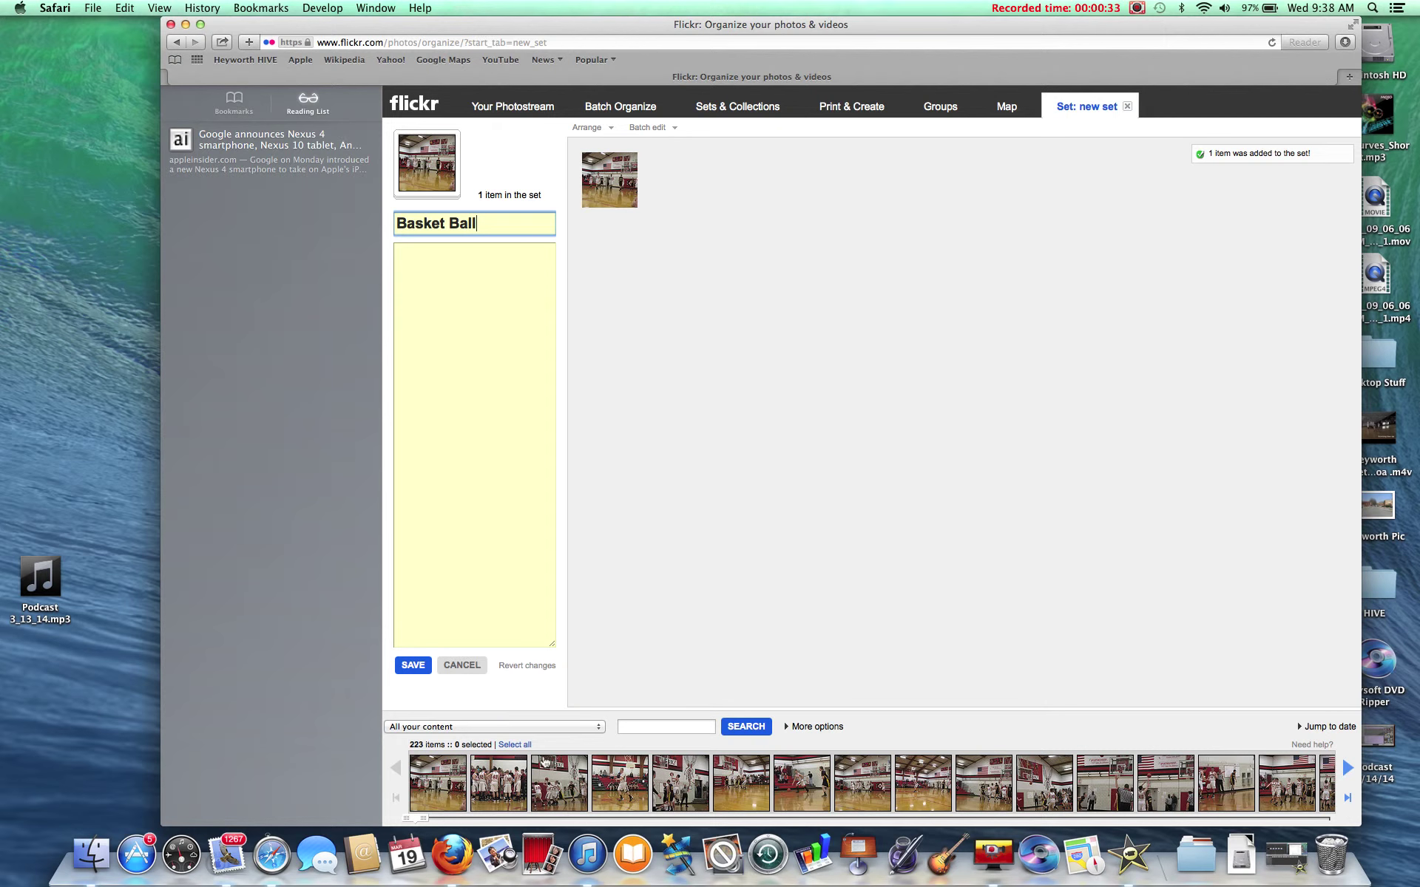
pyautogui.moveTo(563, 655); pyautogui.dragTo(764, 392)
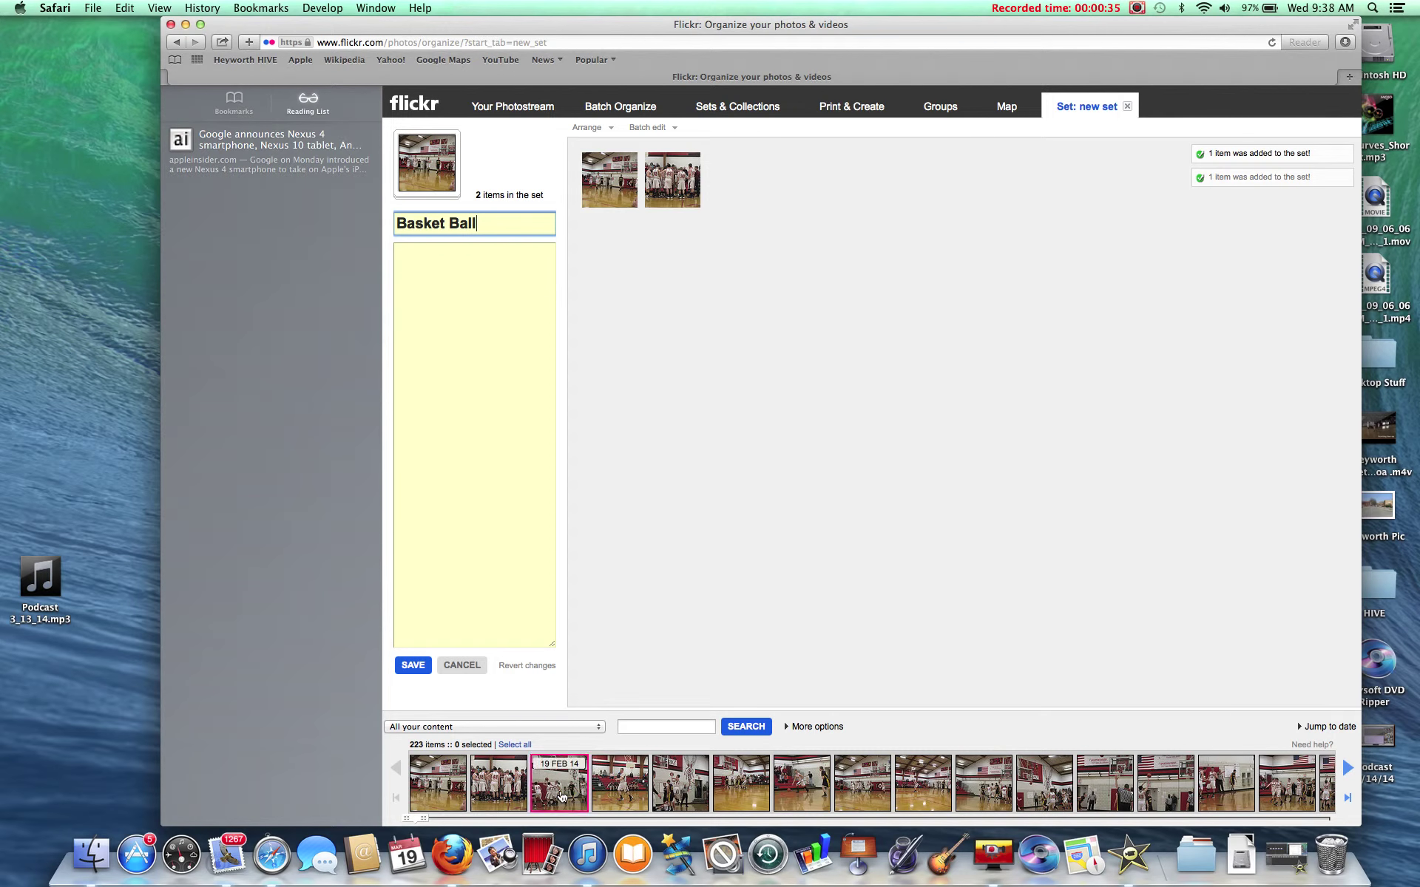
pyautogui.moveTo(559, 783); pyautogui.dragTo(751, 480)
pyautogui.moveTo(620, 783); pyautogui.dragTo(732, 588)
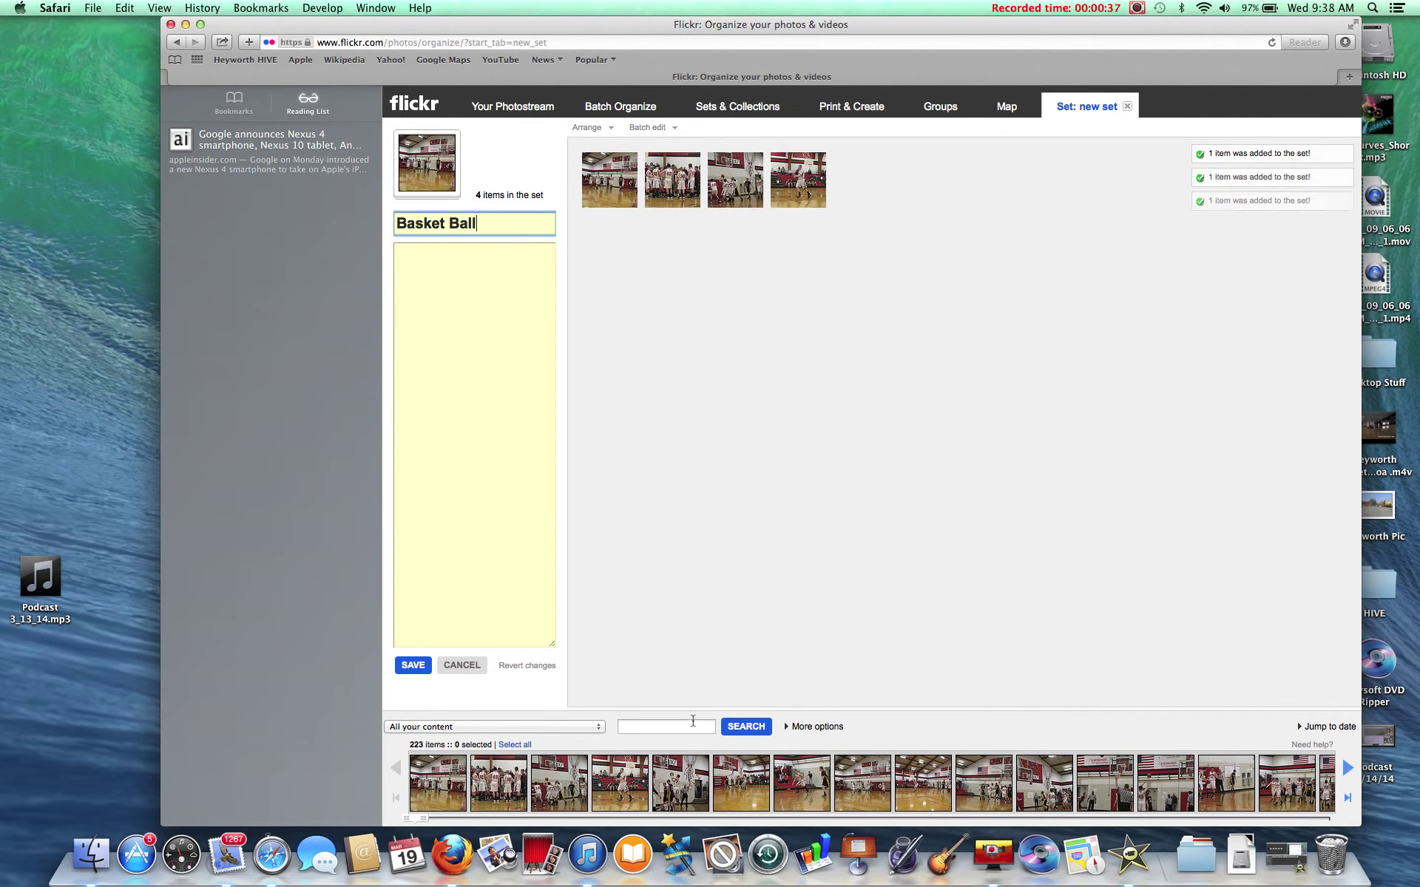
pyautogui.moveTo(677, 799); pyautogui.dragTo(818, 571)
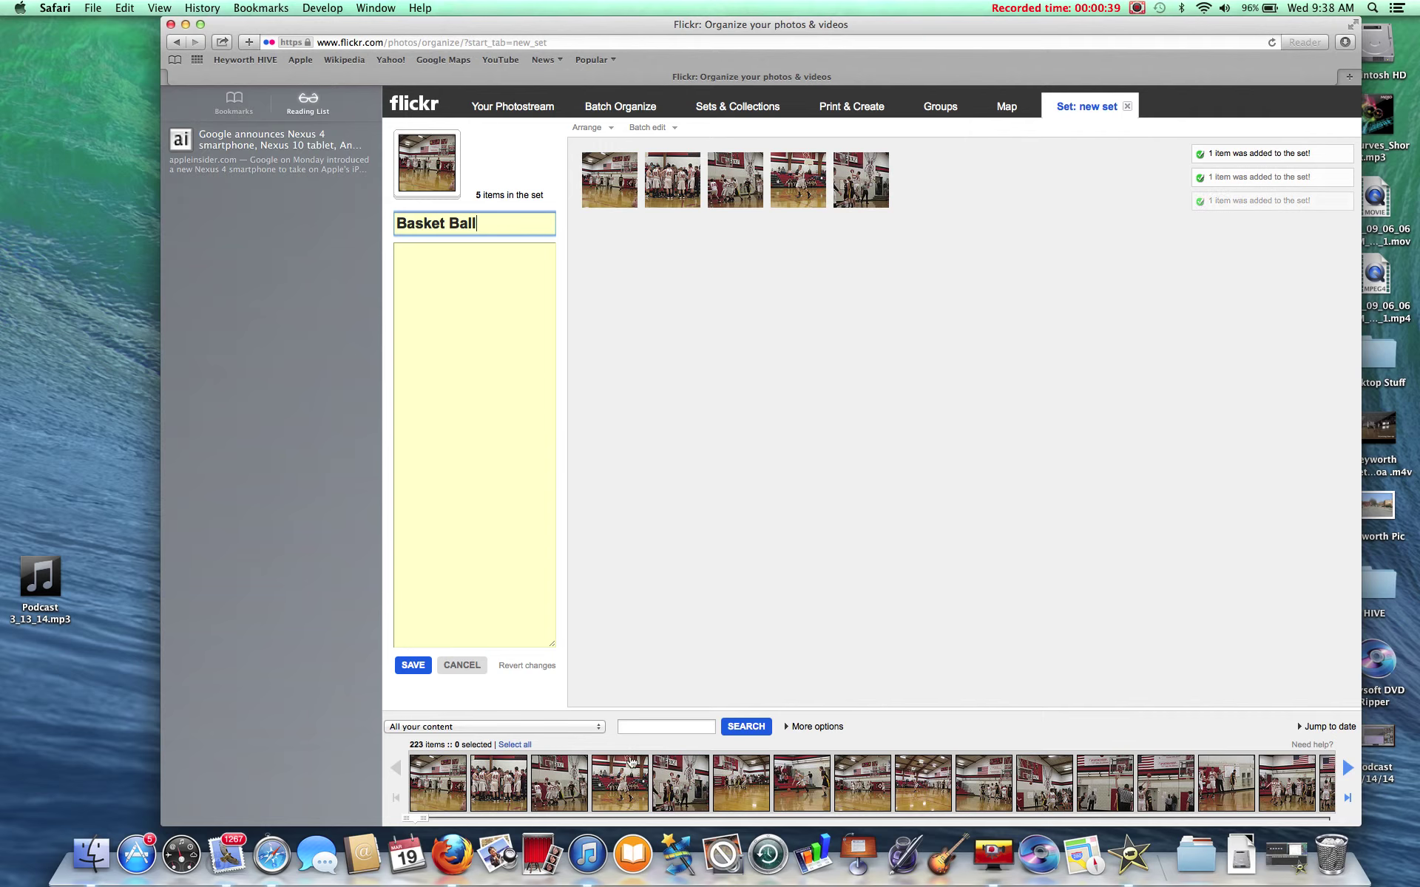
# Step: Save the Basket Ball set with its 5 items and return to the photostream
pyautogui.click(412, 667)
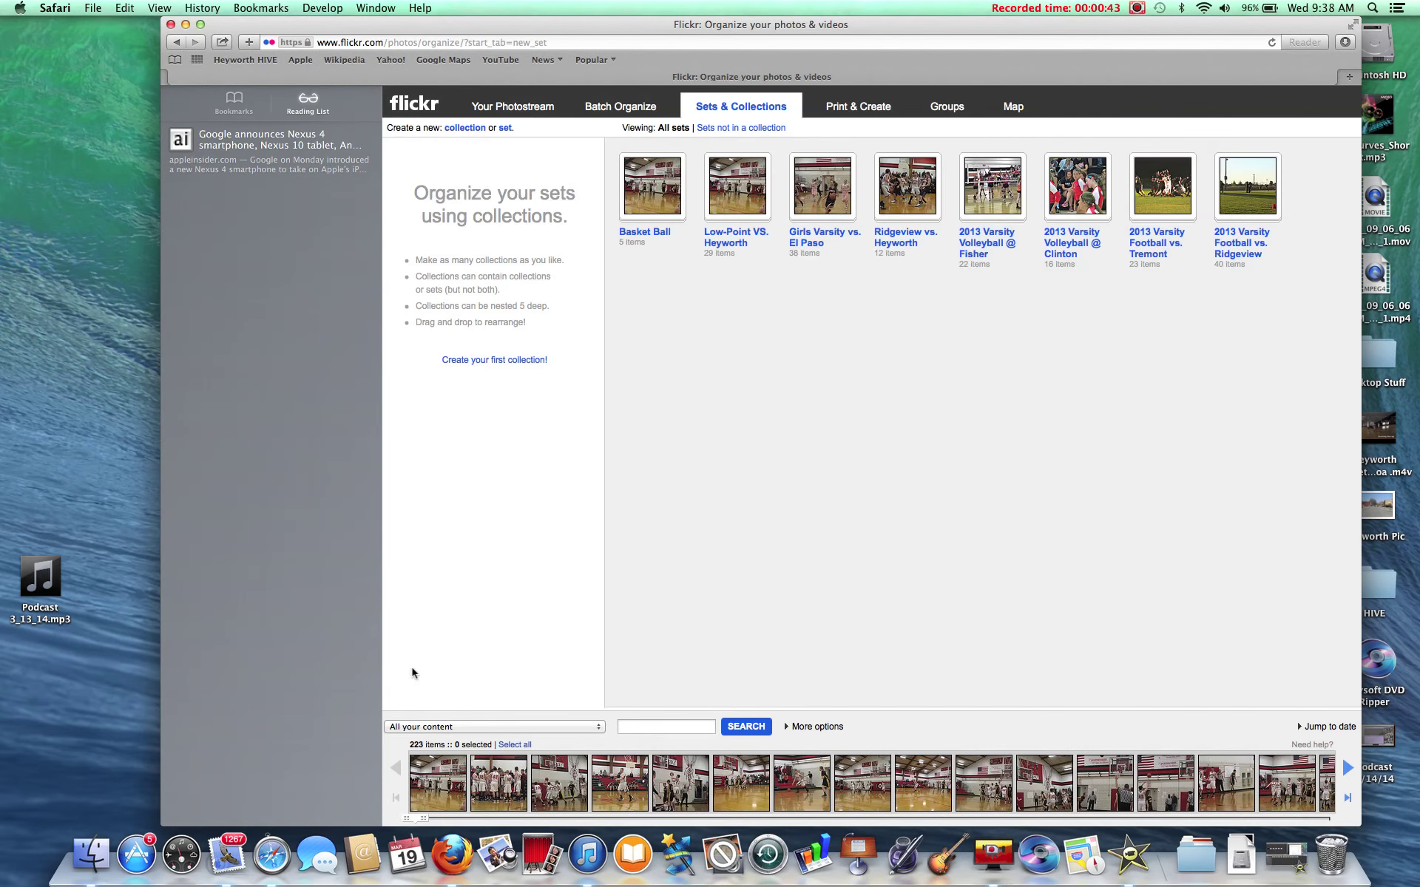
pyautogui.click(514, 107)
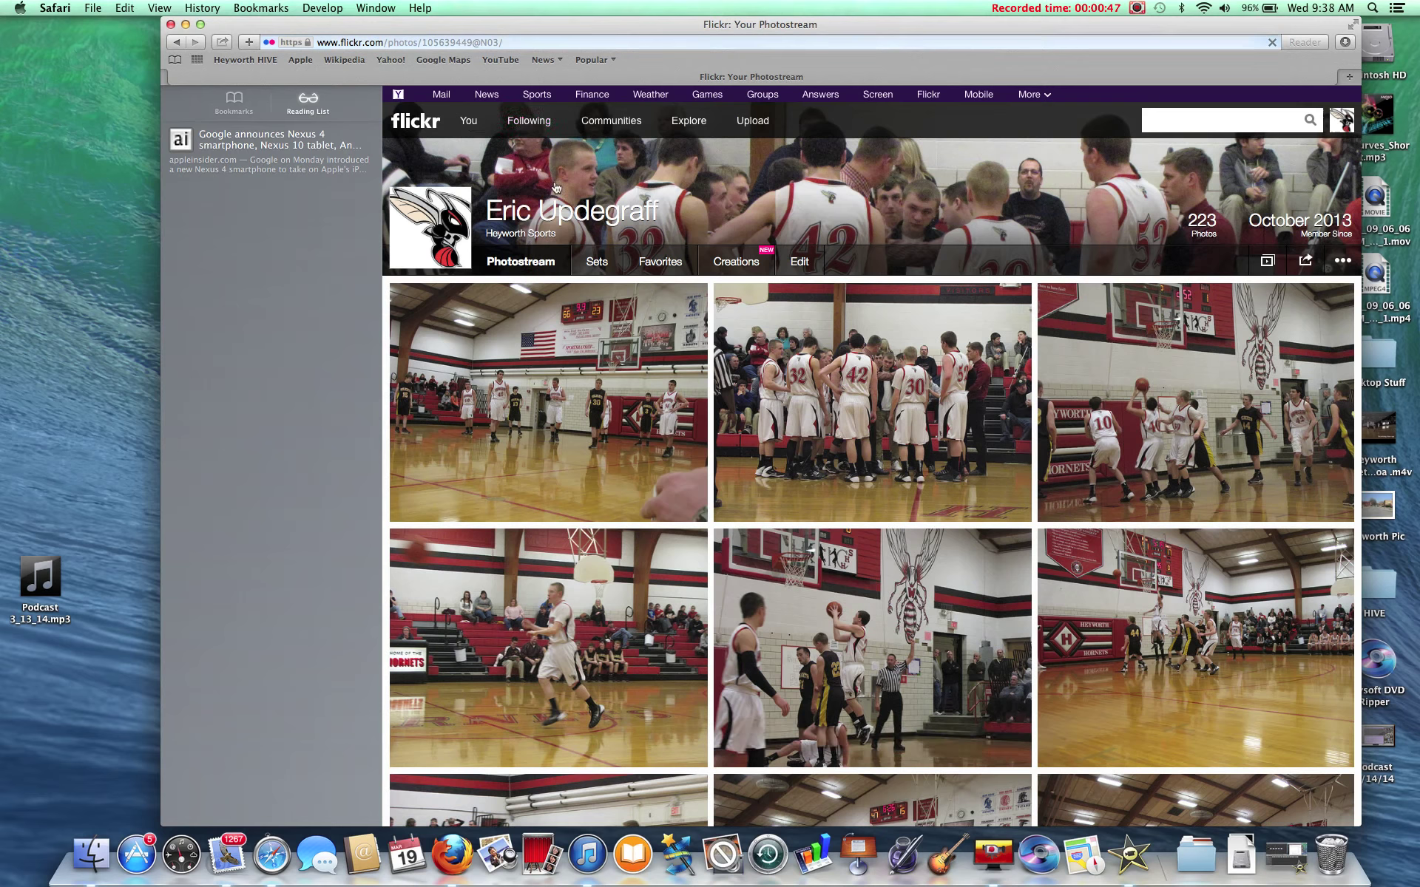
pyautogui.moveTo(469, 121)
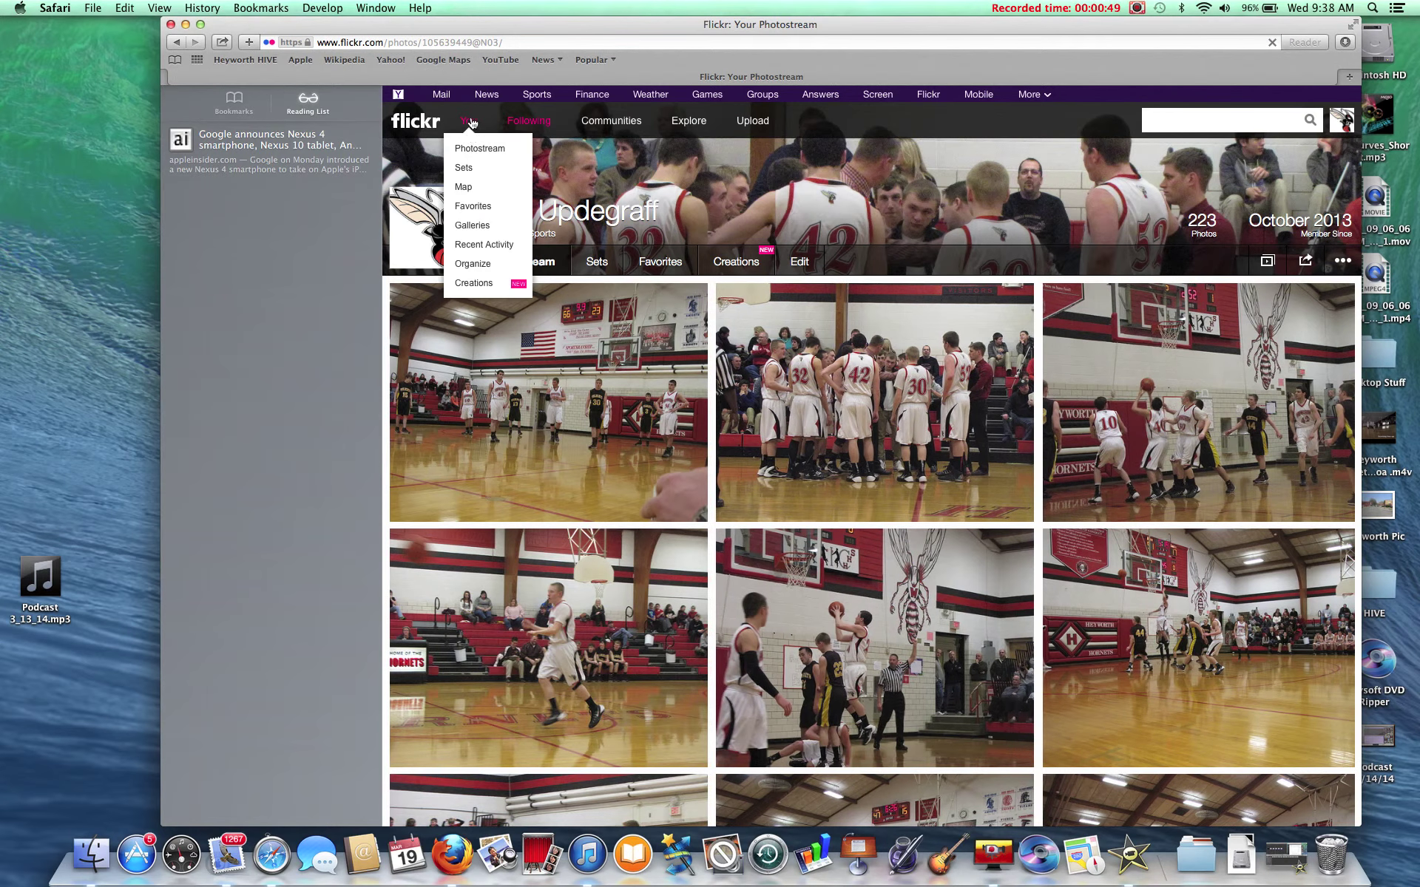
# Step: Open the Basket Ball set from the Sets page to view its five photos
pyautogui.click(473, 173)
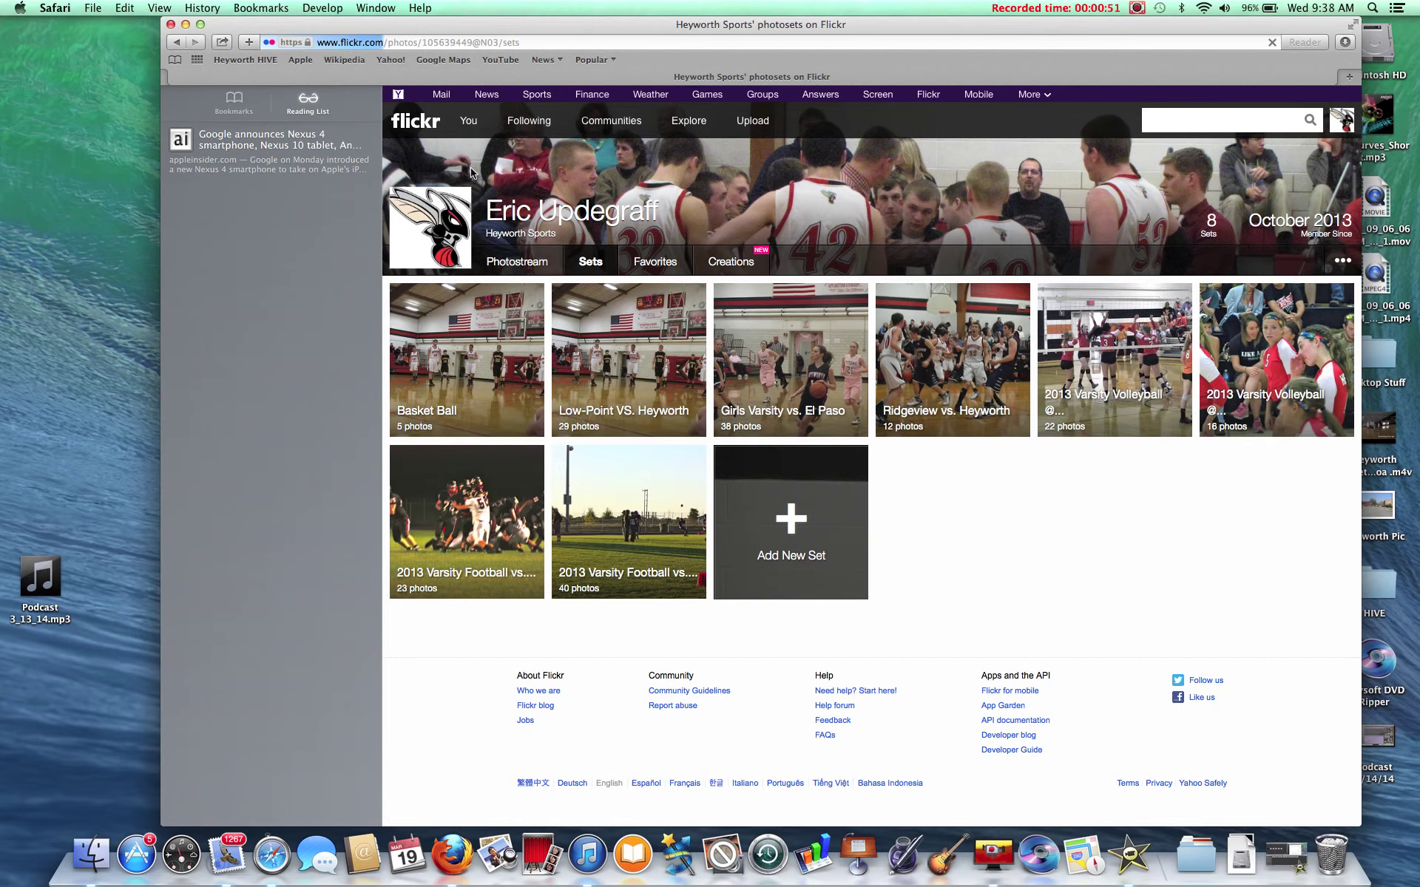
pyautogui.click(471, 351)
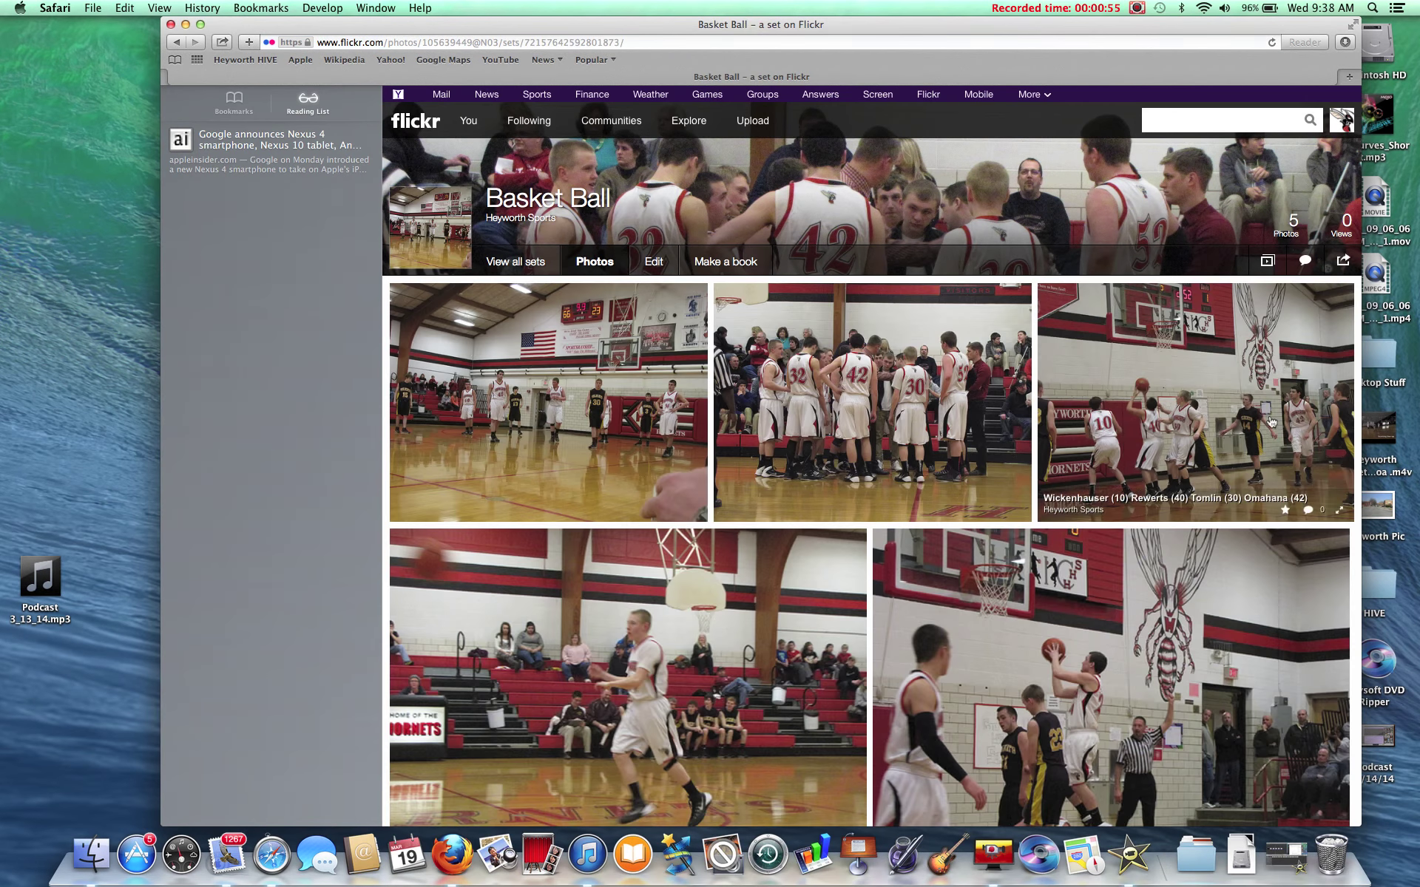